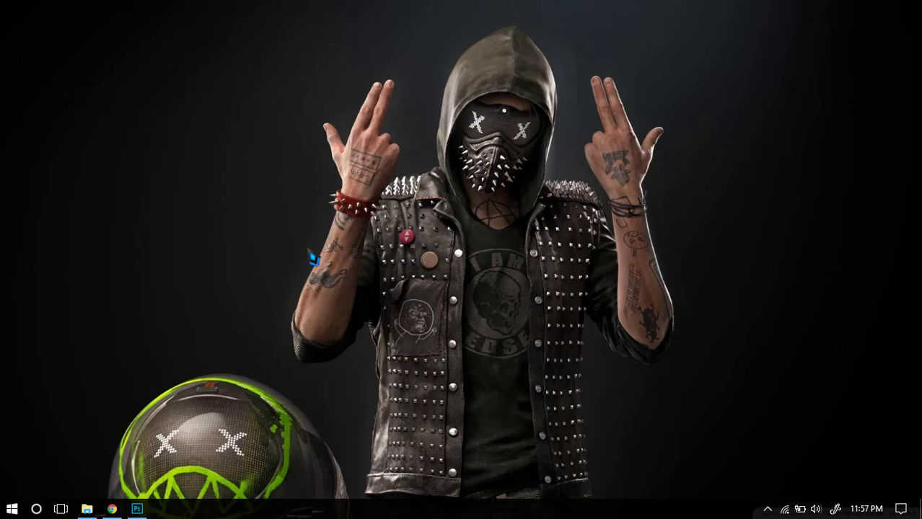
Switch to Photoshop and open watch_dogs_2_wrench-wallpaper-1920x1080.jpg from the Glitch folder in Documents.
{"action": "left_click", "coordinate": [137, 509]}
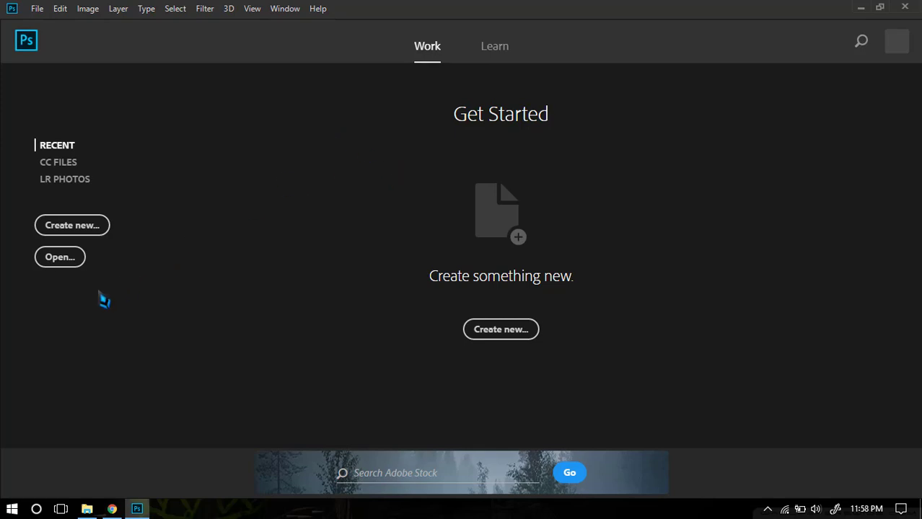
{"action": "left_click", "coordinate": [72, 263]}
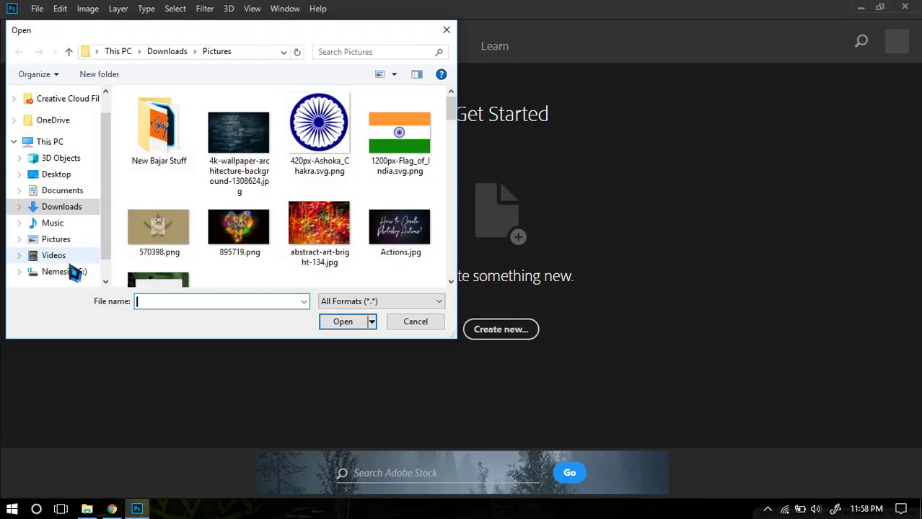
{"action": "left_click", "coordinate": [65, 191]}
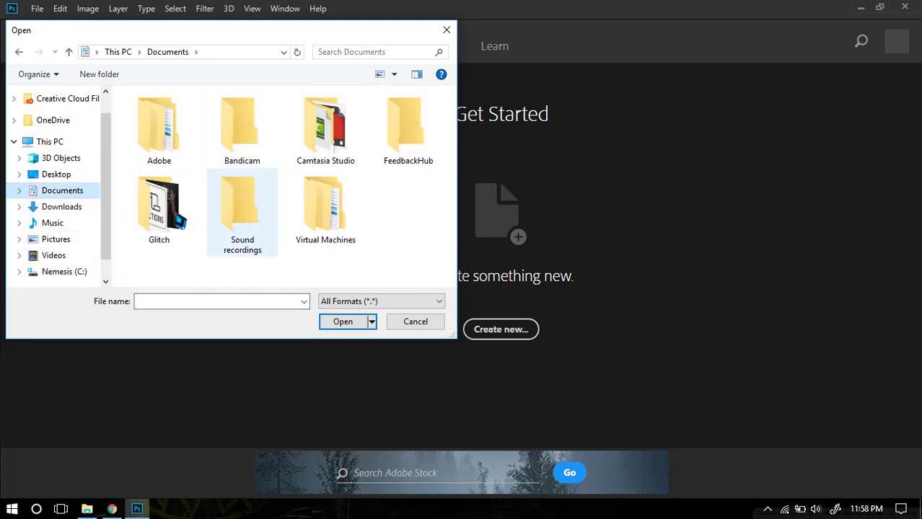
{"action": "double_click", "coordinate": [166, 225]}
{"action": "double_click", "coordinate": [242, 157]}
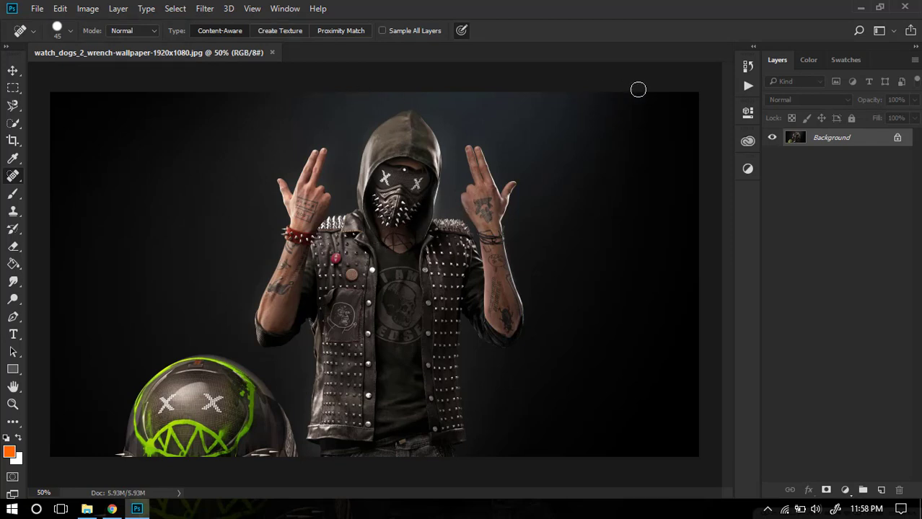
Delete the existing Animated Glitch action set and collapse the list of actions.
{"action": "left_click", "coordinate": [747, 88]}
{"action": "scroll", "coordinate": [516, 126], "scroll_direction": "up", "scroll_amount": 1}
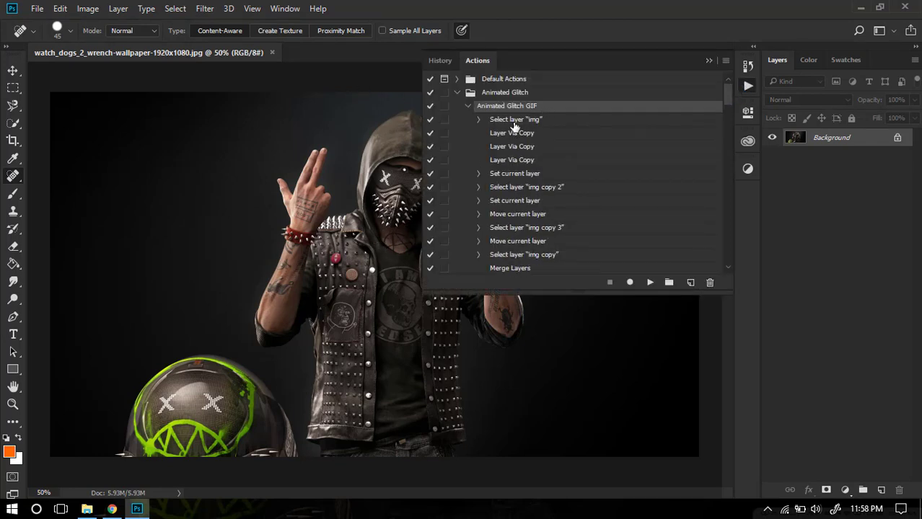
{"action": "left_click", "coordinate": [520, 94]}
{"action": "left_click", "coordinate": [710, 282]}
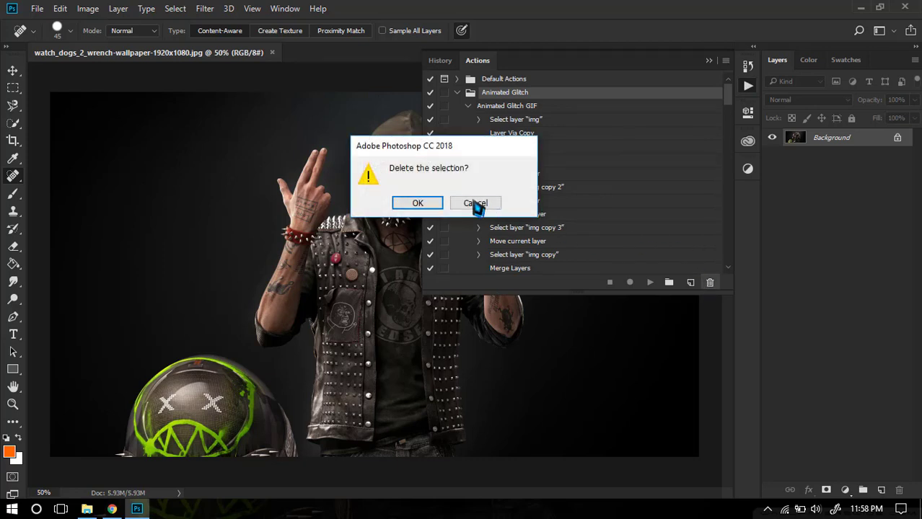
{"action": "left_click", "coordinate": [417, 202]}
{"action": "left_click", "coordinate": [747, 85]}
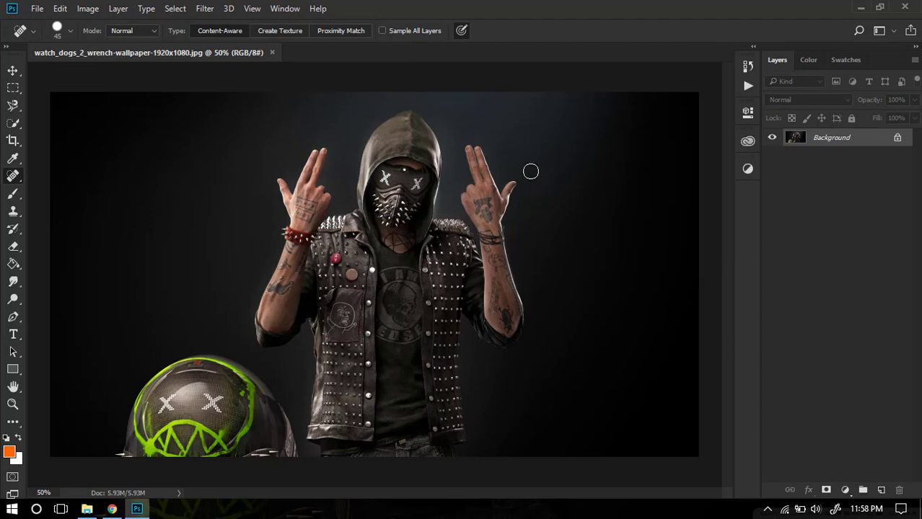
Show the actions list and start loading an action file, browsing to the Glitch folder in Documents.
{"action": "left_click", "coordinate": [290, 9]}
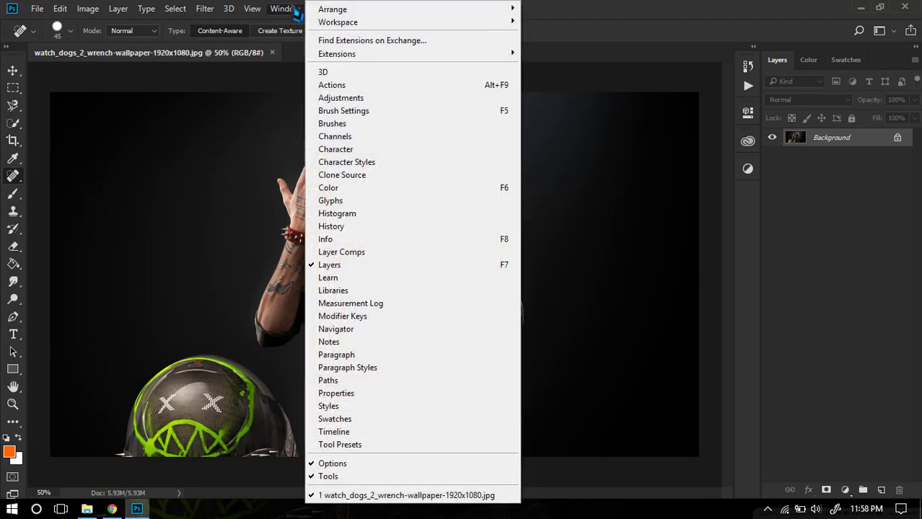
{"action": "left_click", "coordinate": [382, 88]}
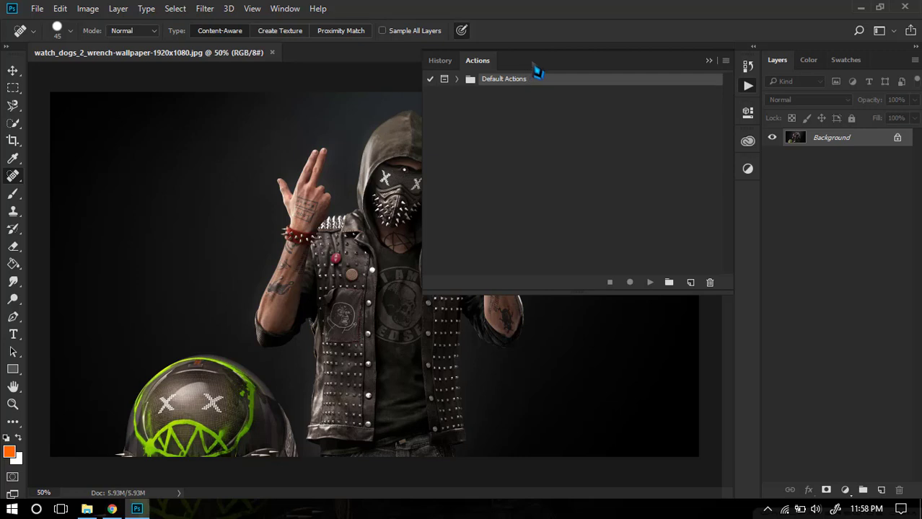
{"action": "left_click", "coordinate": [725, 61]}
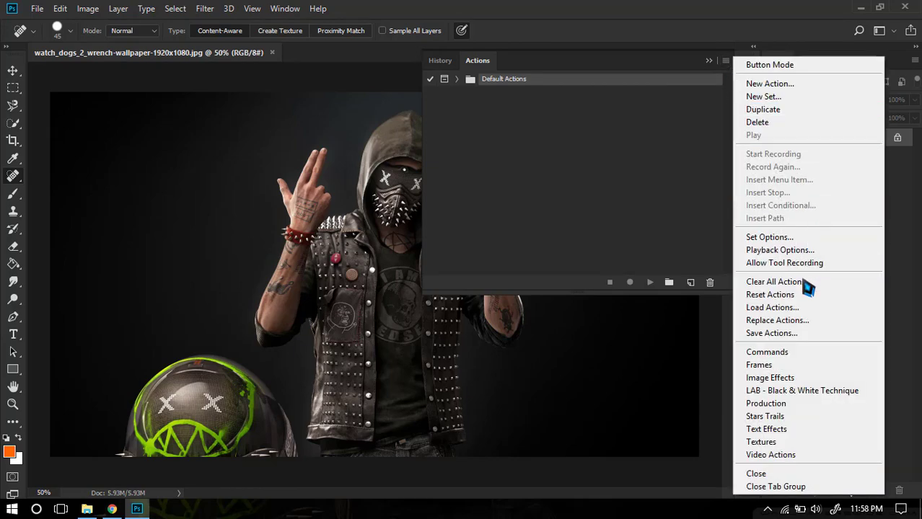
{"action": "left_click", "coordinate": [806, 310]}
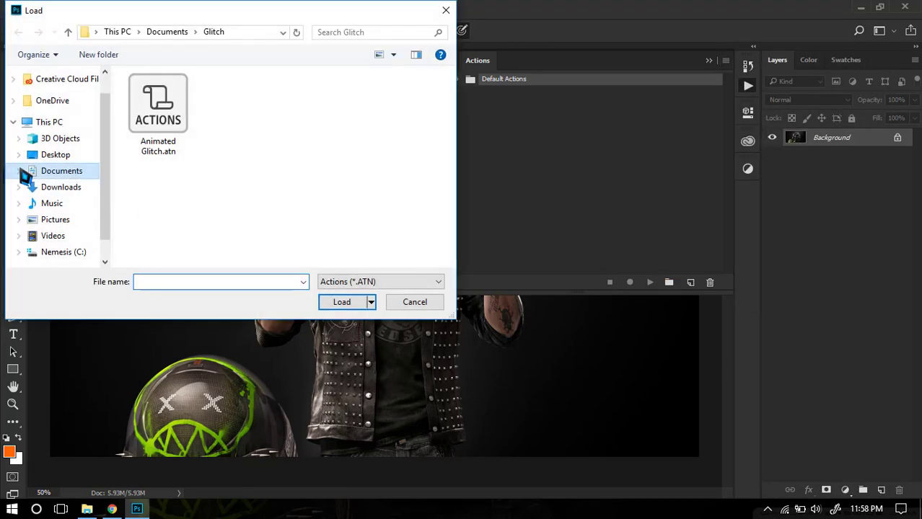
{"action": "left_click", "coordinate": [58, 181]}
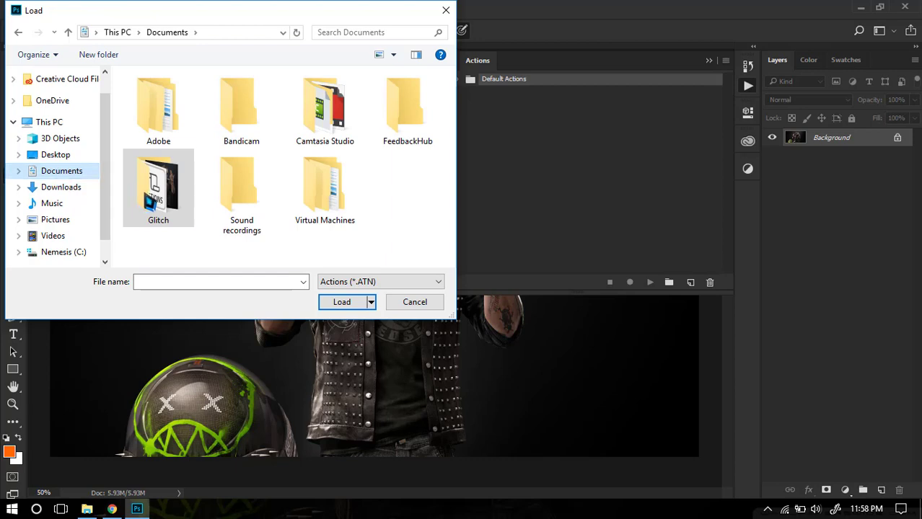
{"action": "double_click", "coordinate": [151, 191]}
Switch to File Explorer and look at the Animated Glitch.atn file in the Glitch folder with enlarged thumbnails.
{"action": "left_click", "coordinate": [88, 509]}
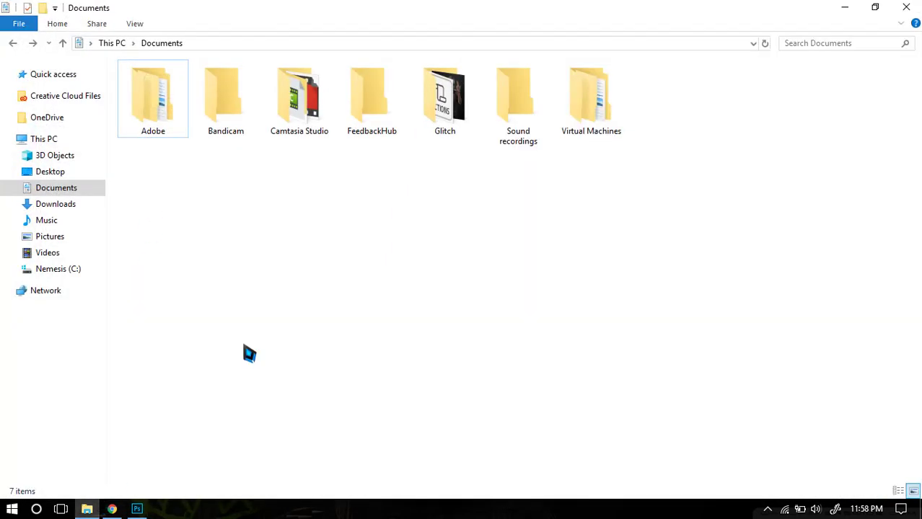
{"action": "double_click", "coordinate": [442, 116]}
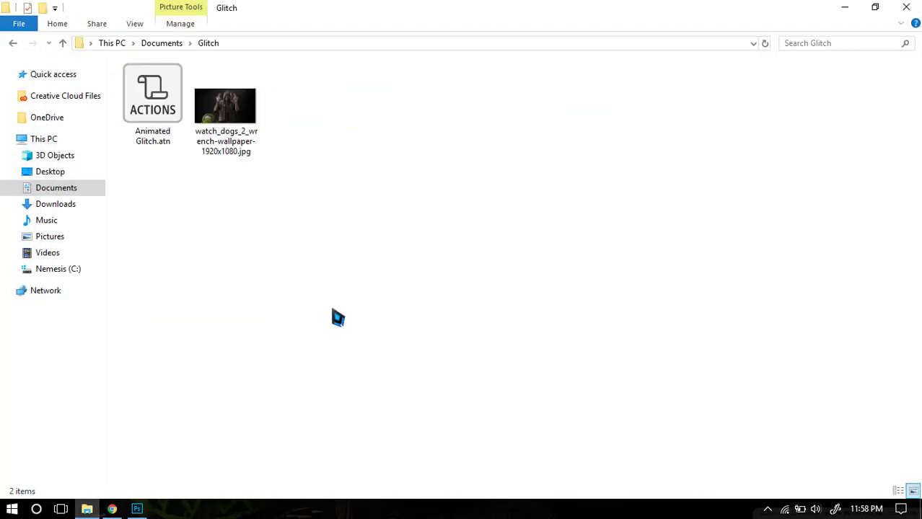
{"action": "scroll", "coordinate": [337, 317], "scroll_direction": "up", "scroll_amount": 2, "text": "ctrl"}
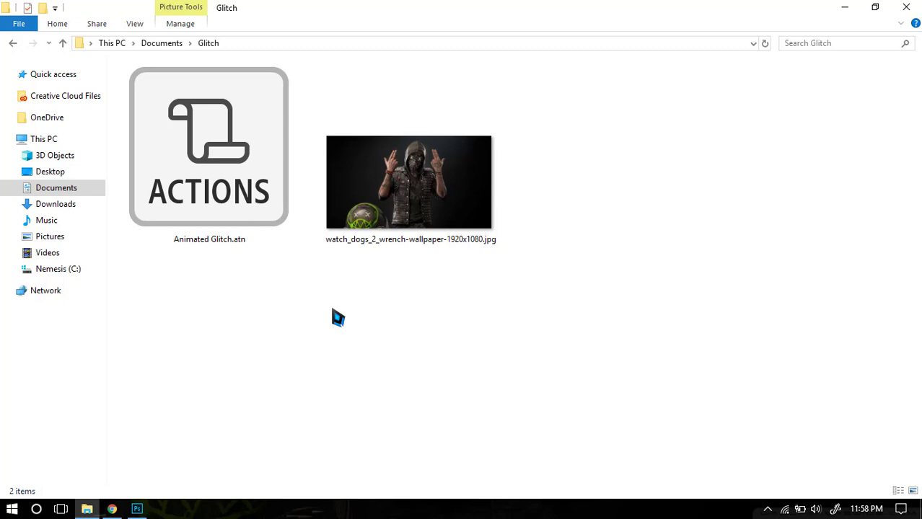
{"action": "left_click_drag", "start_coordinate": [171, 335], "coordinate": [219, 221]}
{"action": "left_click", "coordinate": [237, 346]}
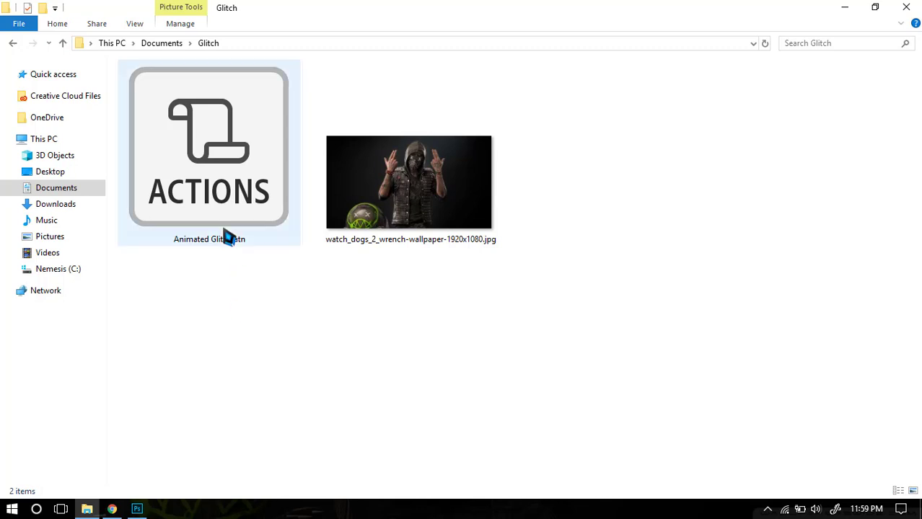
{"action": "left_click", "coordinate": [232, 197]}
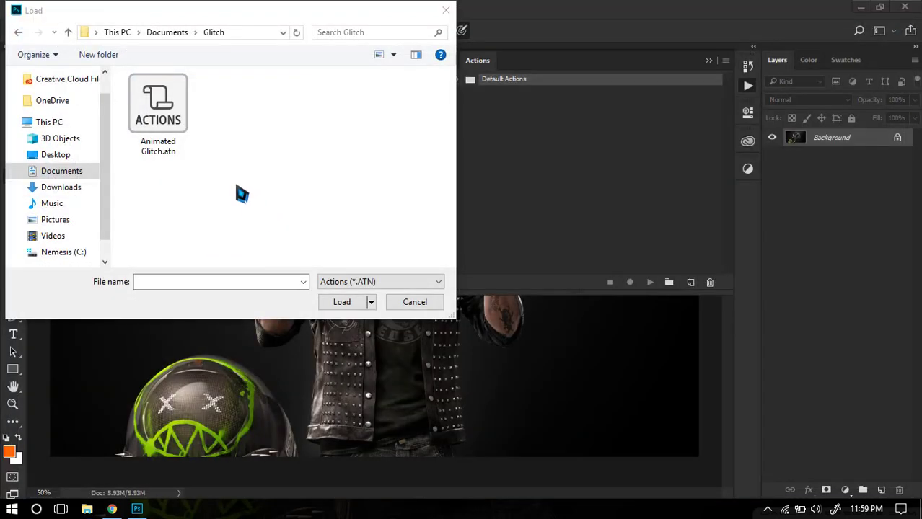
Load Animated Glitch.atn and review the recorded commands of its Animated Glitch GIF action.
{"action": "left_click", "coordinate": [168, 137]}
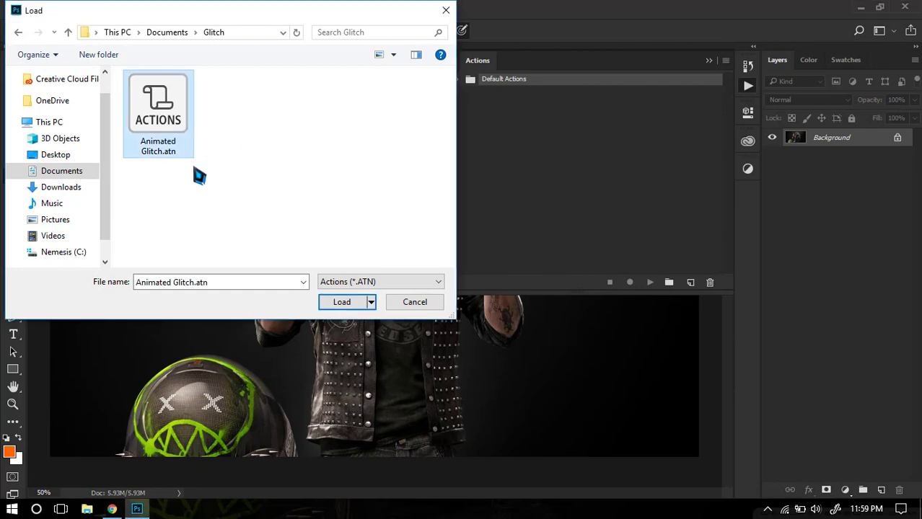
{"action": "left_click", "coordinate": [342, 302]}
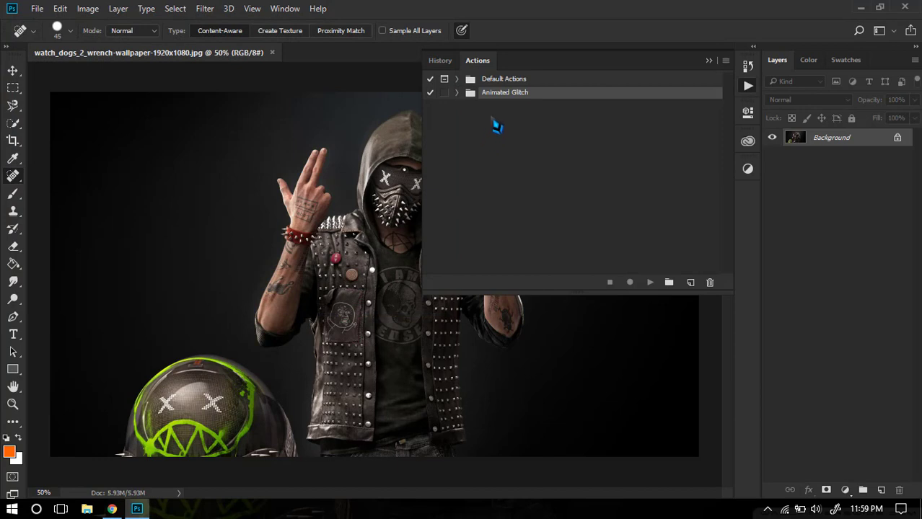
{"action": "left_click", "coordinate": [456, 94]}
{"action": "left_click", "coordinate": [467, 107]}
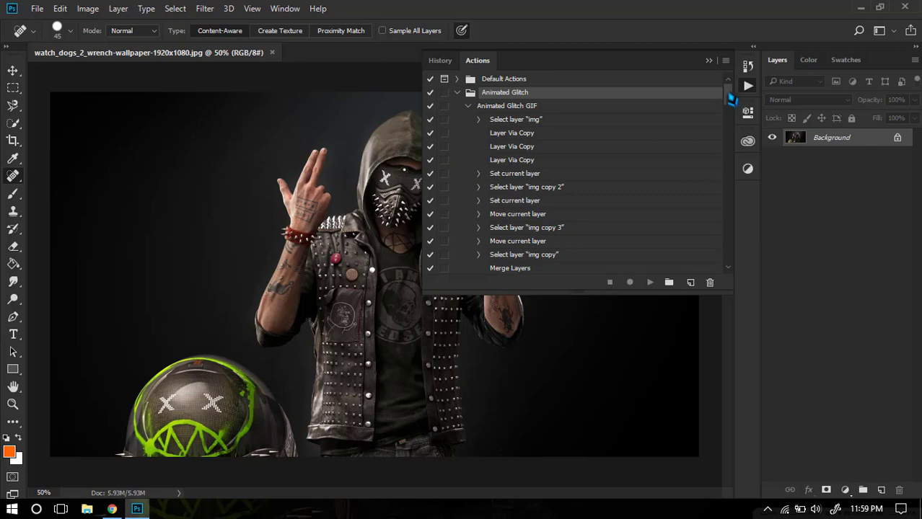
{"action": "mouse_move", "coordinate": [729, 99]}
{"action": "left_mouse_down"}
{"action": "mouse_move", "coordinate": [725, 275]}
{"action": "mouse_move", "coordinate": [729, 96]}
{"action": "left_mouse_up"}
{"action": "left_click", "coordinate": [467, 106]}
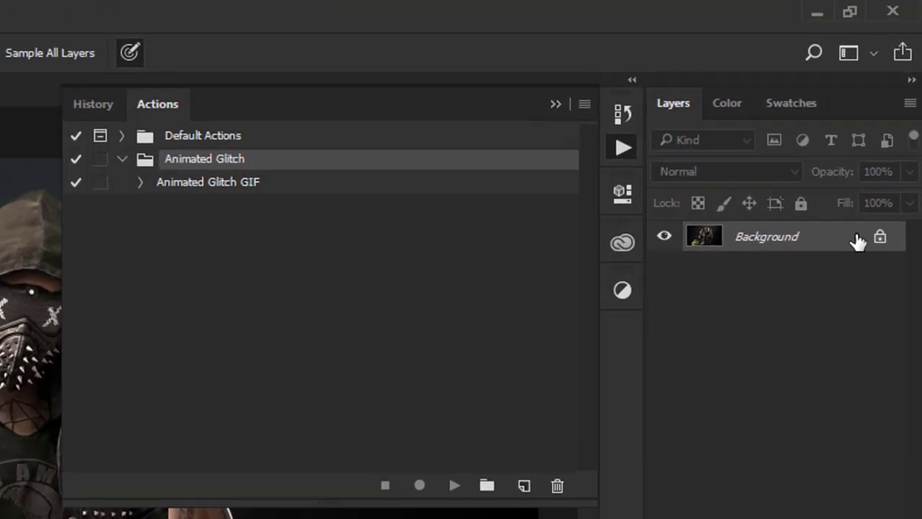
Unlock the Background layer and rename it img.
{"action": "left_click", "coordinate": [897, 137]}
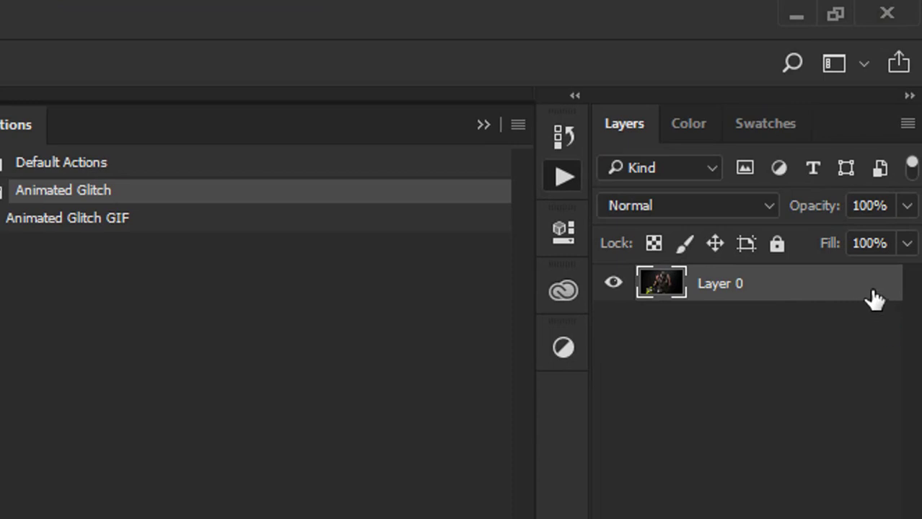
{"action": "left_click", "coordinate": [563, 191]}
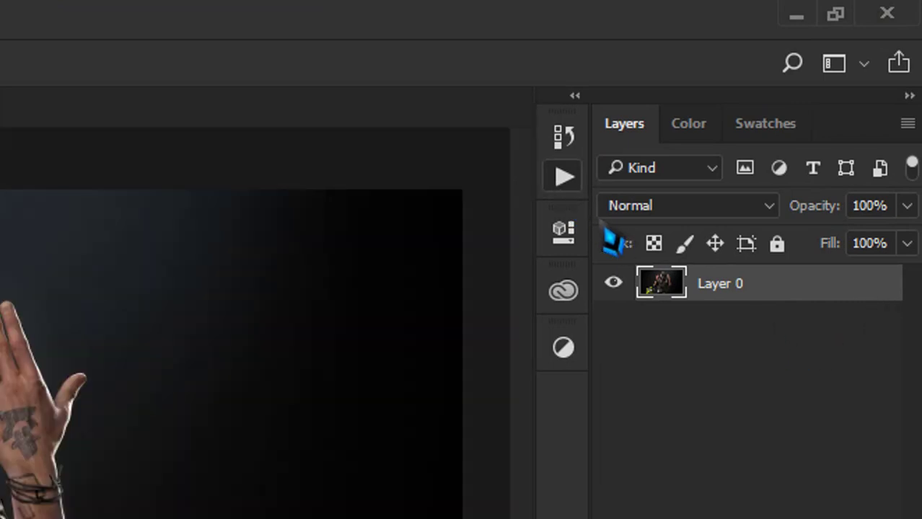
{"action": "double_click", "coordinate": [721, 283]}
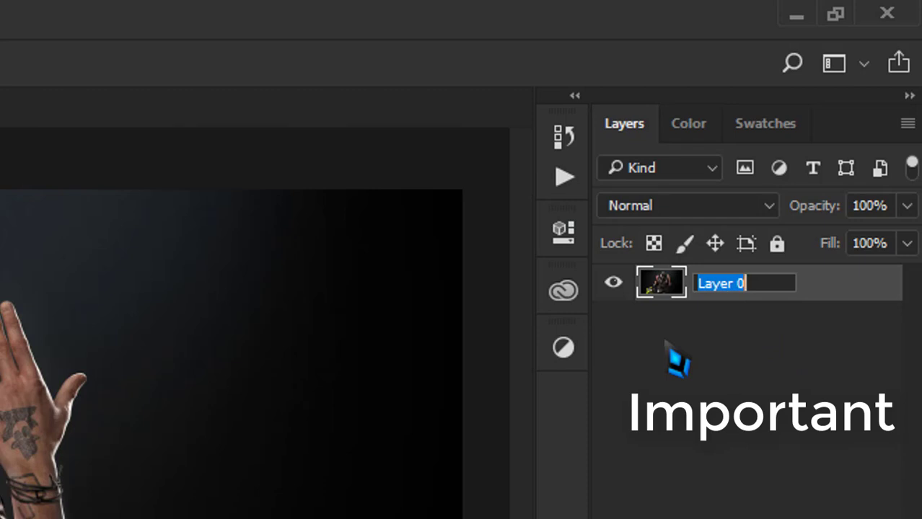
{"action": "type", "text": "img"}
{"action": "key", "text": "Return"}
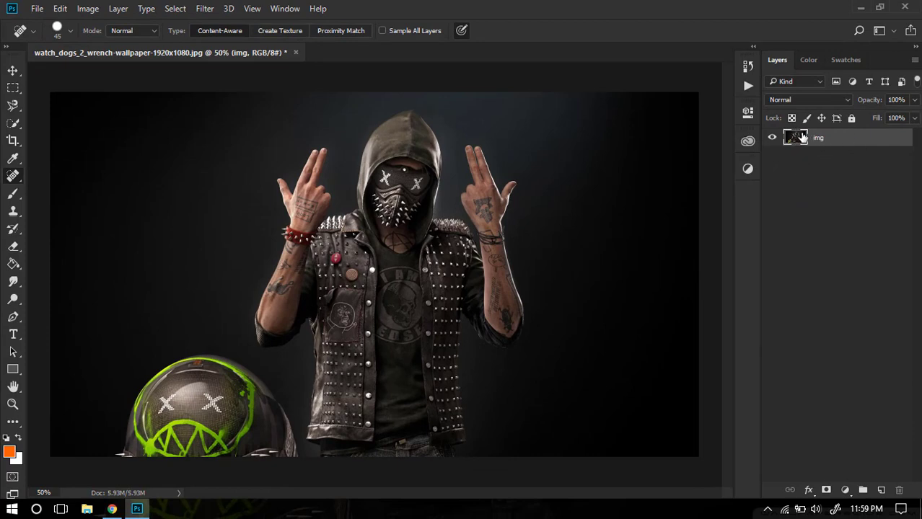
Run the Animated Glitch GIF action on the img layer.
{"action": "left_click", "coordinate": [748, 86]}
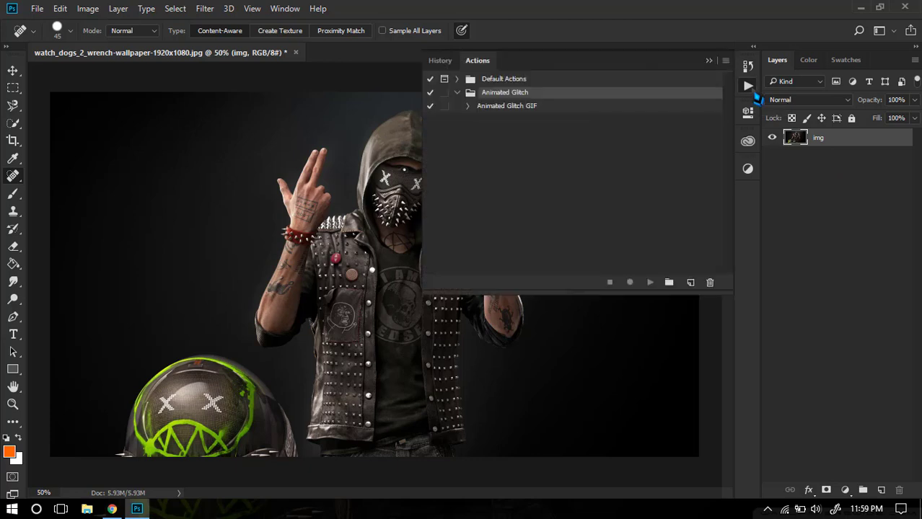
{"action": "left_click", "coordinate": [495, 111]}
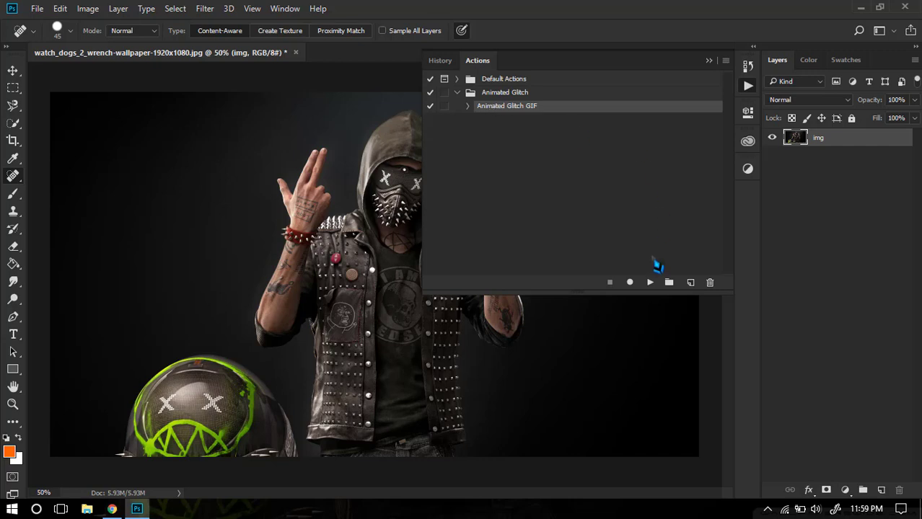
{"action": "left_click", "coordinate": [649, 282]}
{"action": "left_click", "coordinate": [647, 283]}
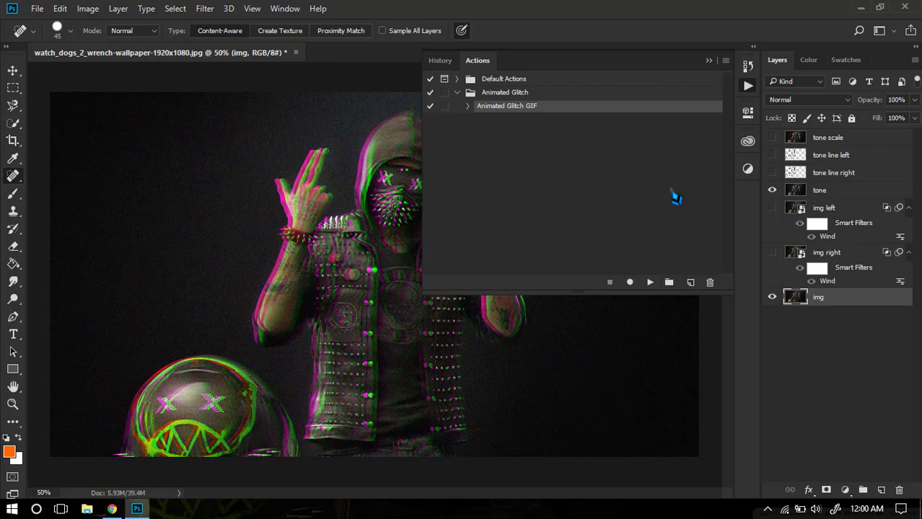
{"action": "left_click", "coordinate": [749, 86]}
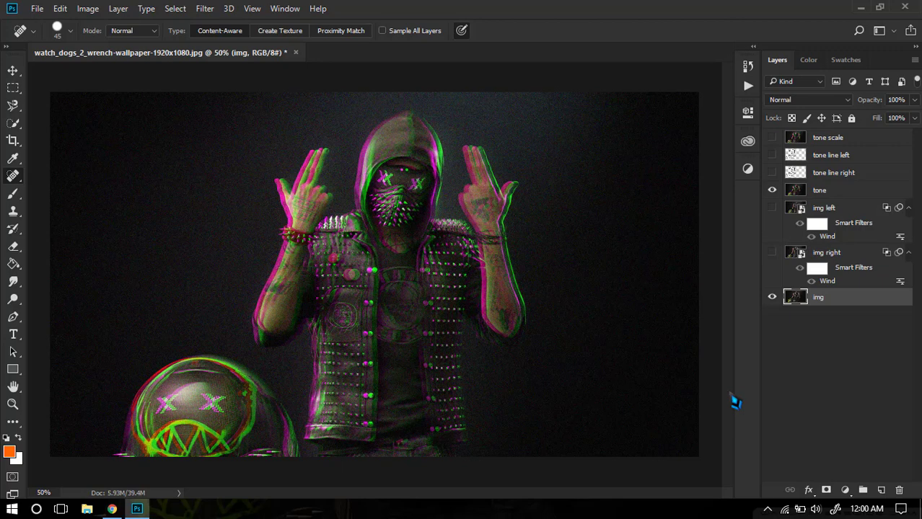
Look through the recorded commands of the Animated Glitch GIF action and collapse the Animated Glitch set.
{"action": "left_click", "coordinate": [749, 87]}
{"action": "left_click", "coordinate": [467, 106]}
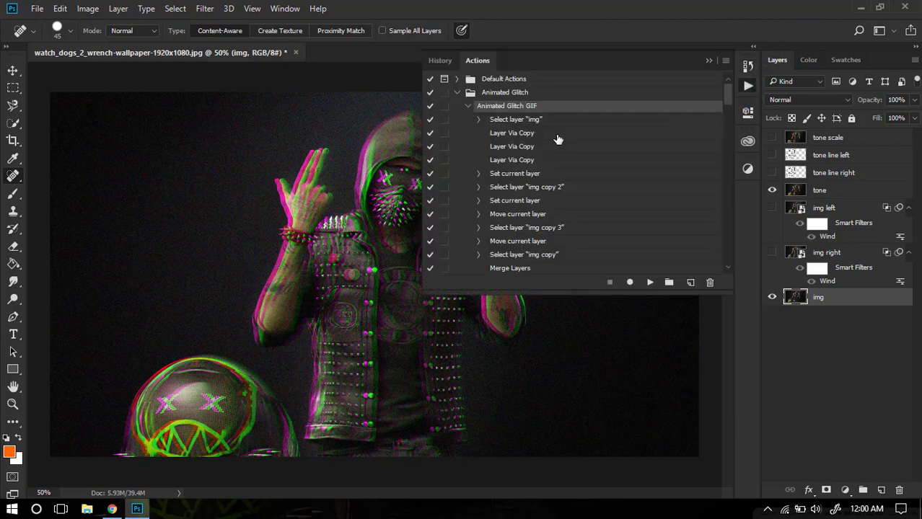
{"action": "scroll", "coordinate": [577, 144], "scroll_direction": "down", "scroll_amount": 5}
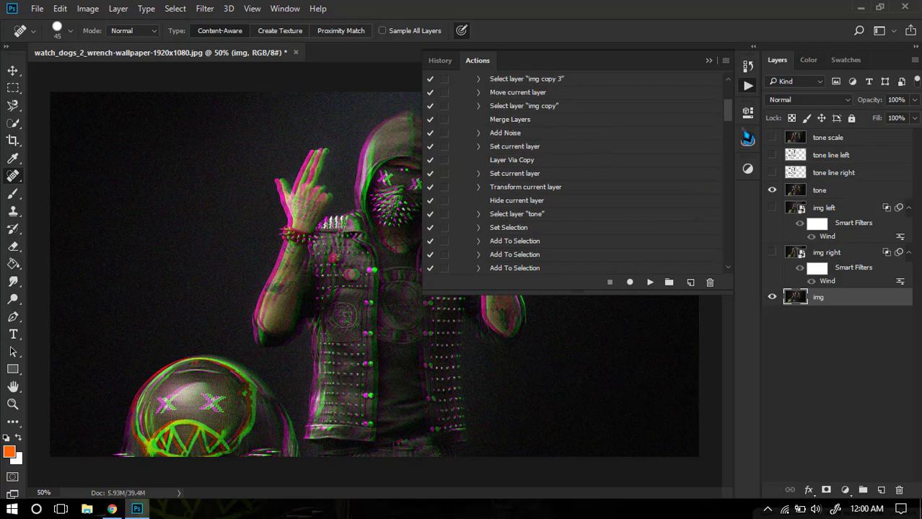
{"action": "left_click_drag", "start_coordinate": [728, 120], "coordinate": [722, 91]}
{"action": "left_click", "coordinate": [469, 106]}
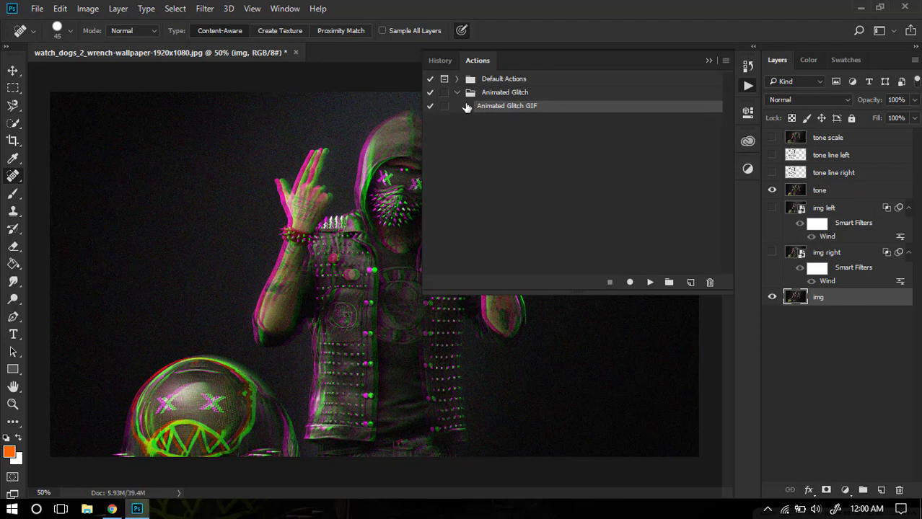
{"action": "left_click", "coordinate": [456, 92]}
{"action": "left_click", "coordinate": [748, 88]}
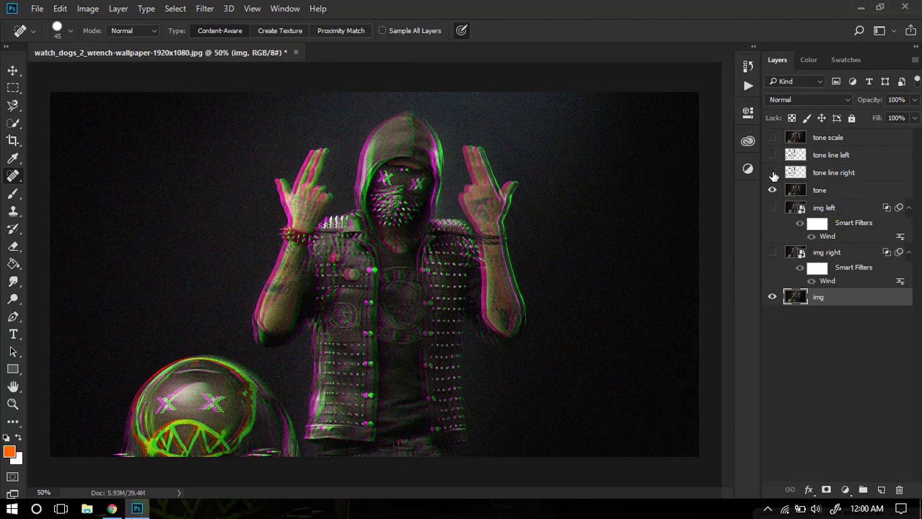
Preview the tone scale and img right layers in turn, hiding each again, and minimize Photoshop.
{"action": "left_click", "coordinate": [772, 138]}
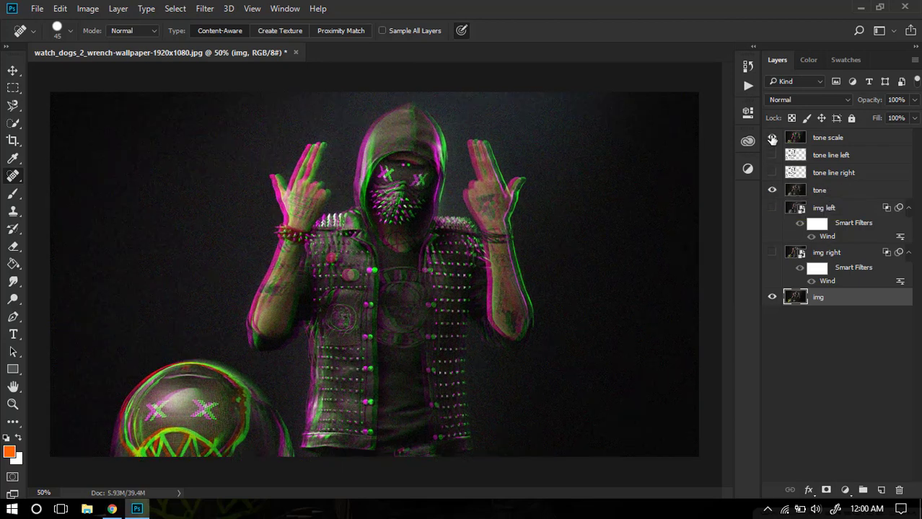
{"action": "left_click", "coordinate": [772, 137]}
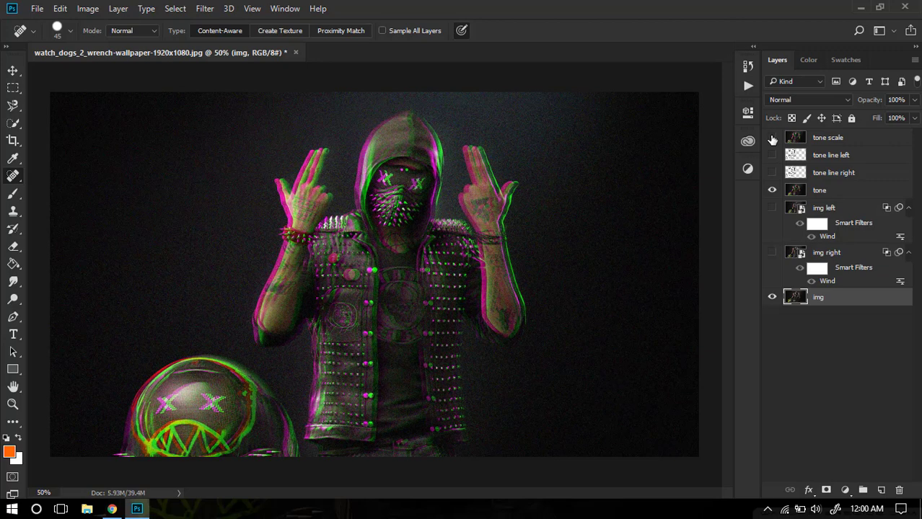
{"action": "left_click", "coordinate": [771, 252]}
{"action": "left_click", "coordinate": [772, 253]}
{"action": "left_click", "coordinate": [807, 401]}
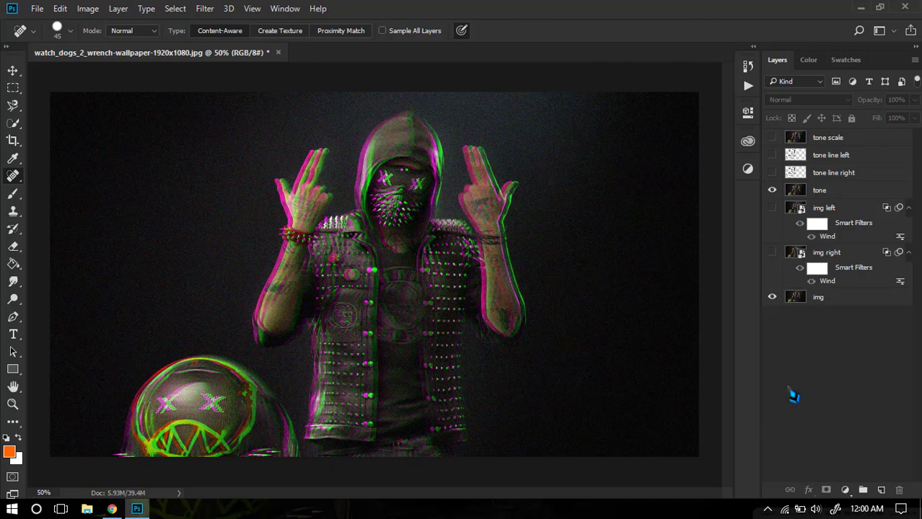
{"action": "left_click", "coordinate": [860, 7]}
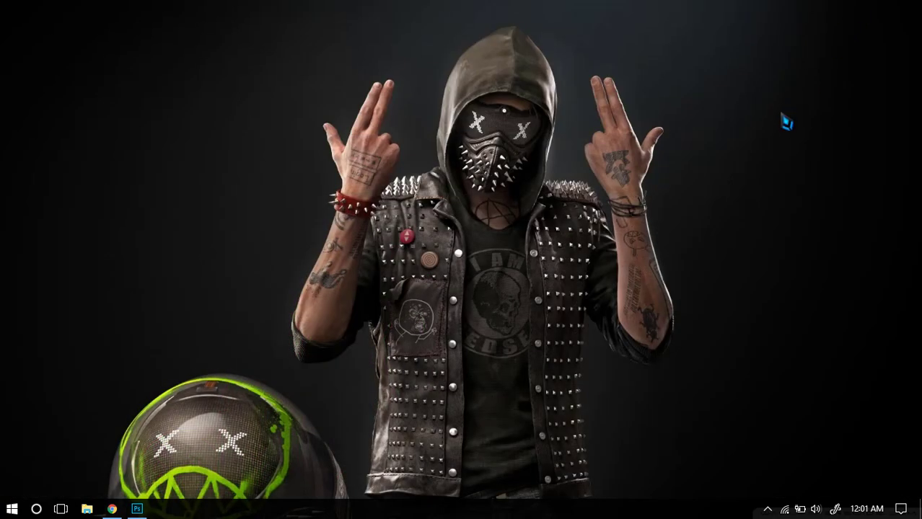